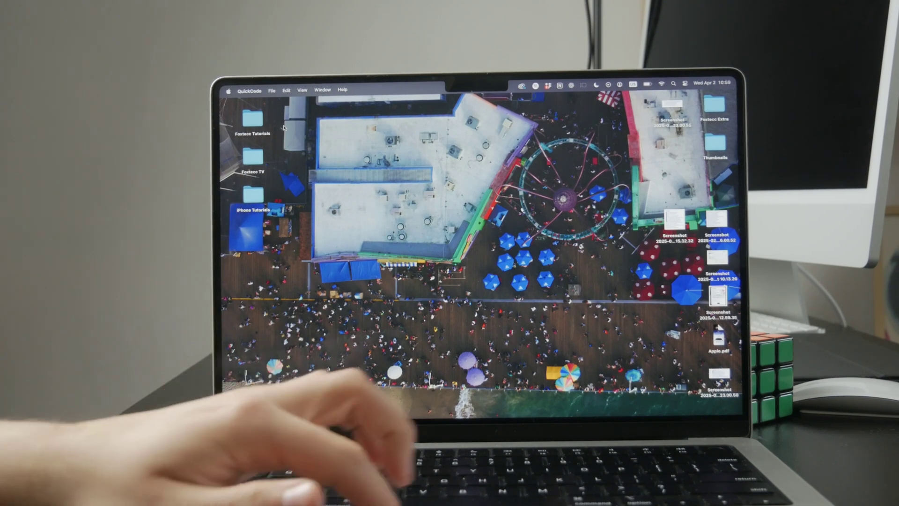
- Launch System Settings from Launchpad to show Bluetooth with its paired devices
key("F4")
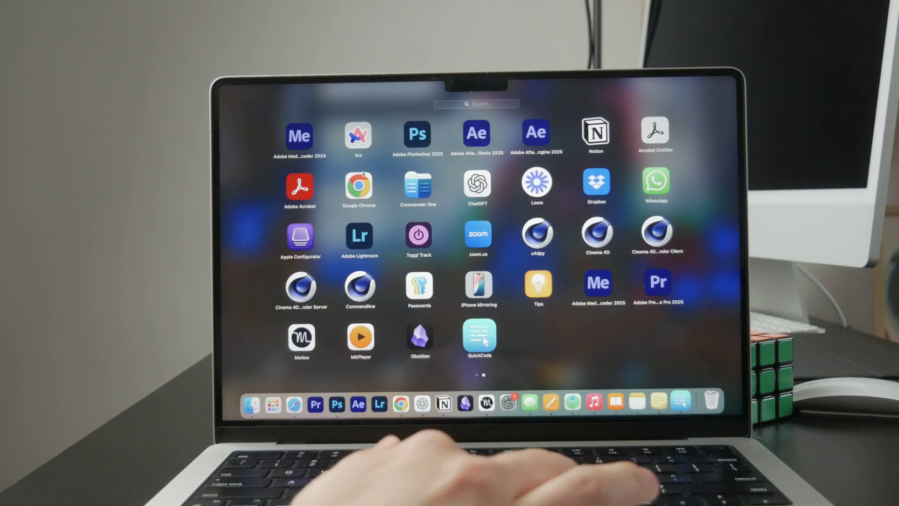
key("Left")
left_click(550, 325)
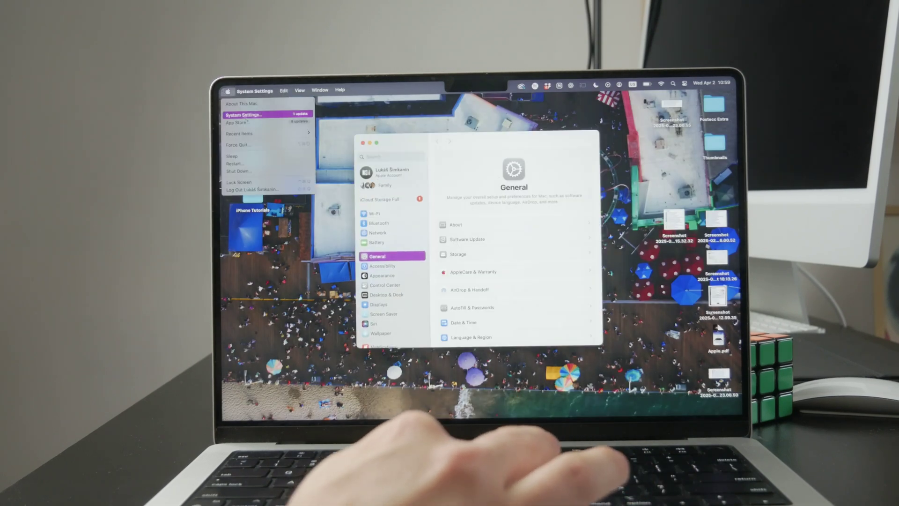
left_click(396, 226)
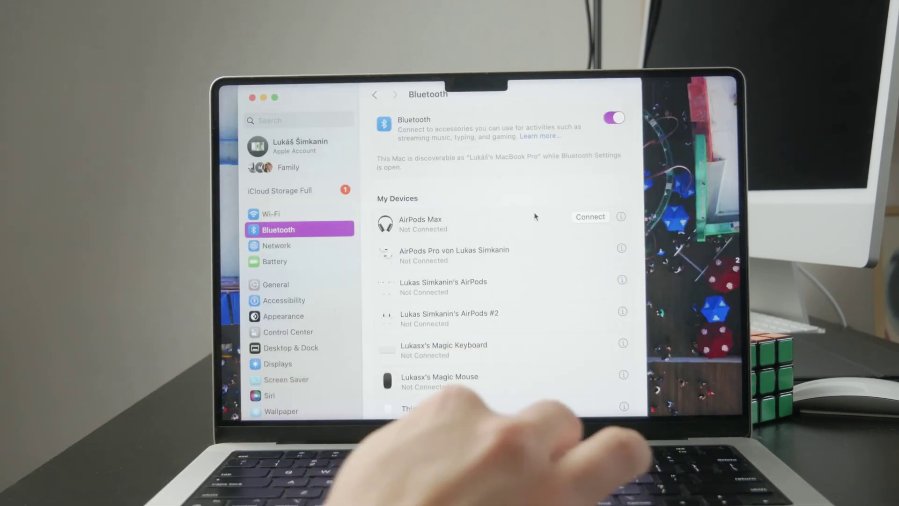
left_click_drag(500, 109, 538, 125)
scroll(356, 240, "down", 5)
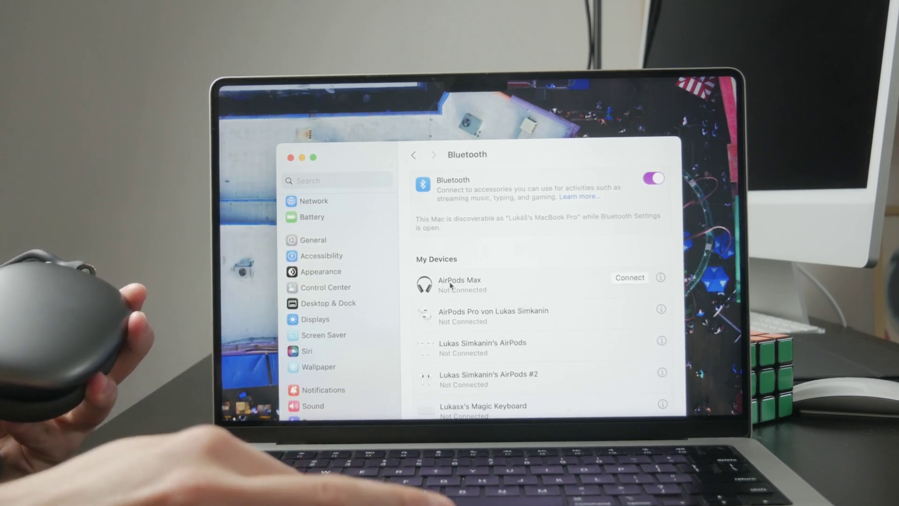
- Connect AirPods Max, check its details, then go to Sound input devices
left_click(629, 281)
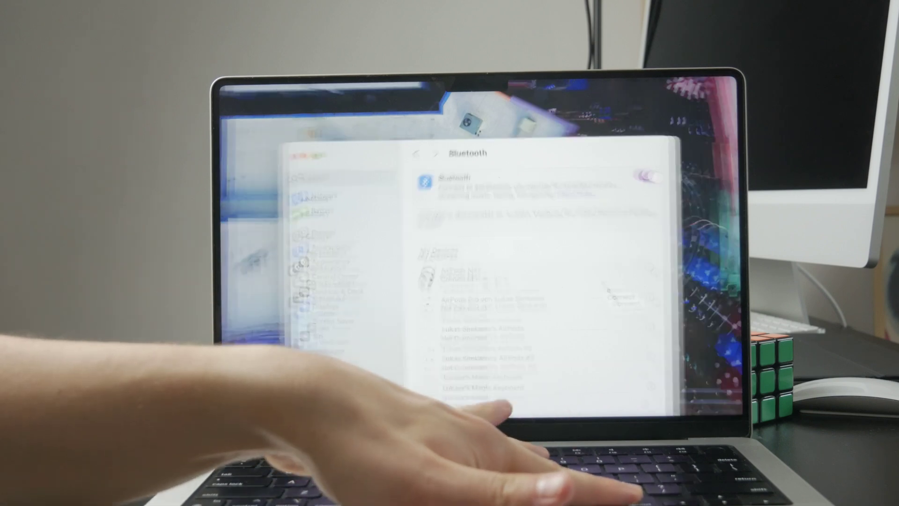
mouse_move(534, 283)
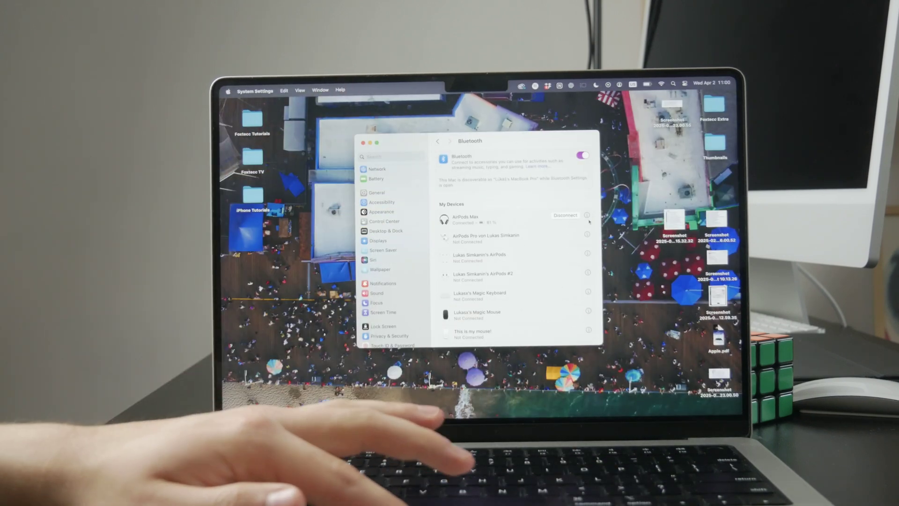
left_click(587, 215)
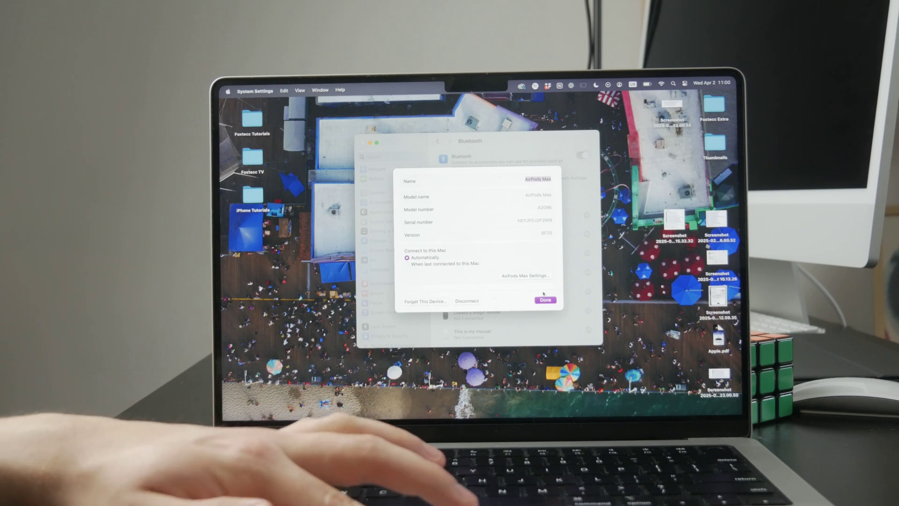
left_click(398, 294)
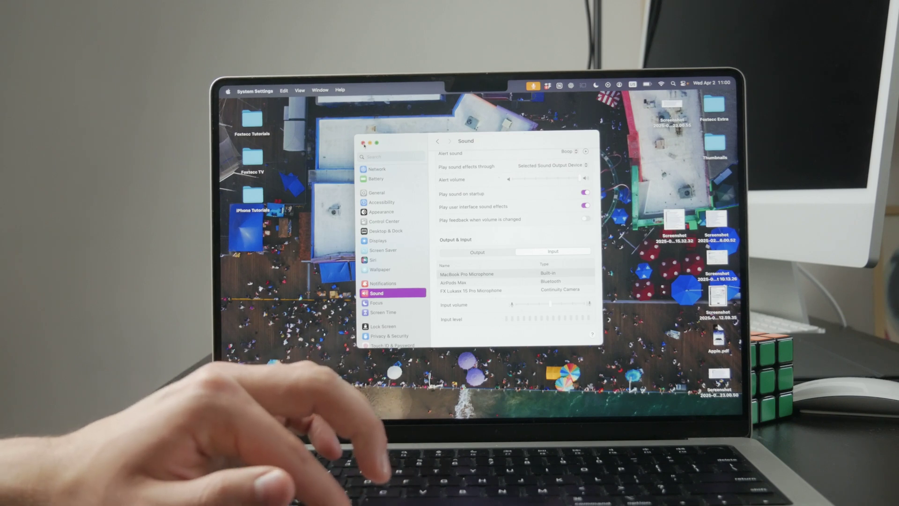
- Quit System Settings with Command-Q, leaving AirPods Max connected
key("super+q")
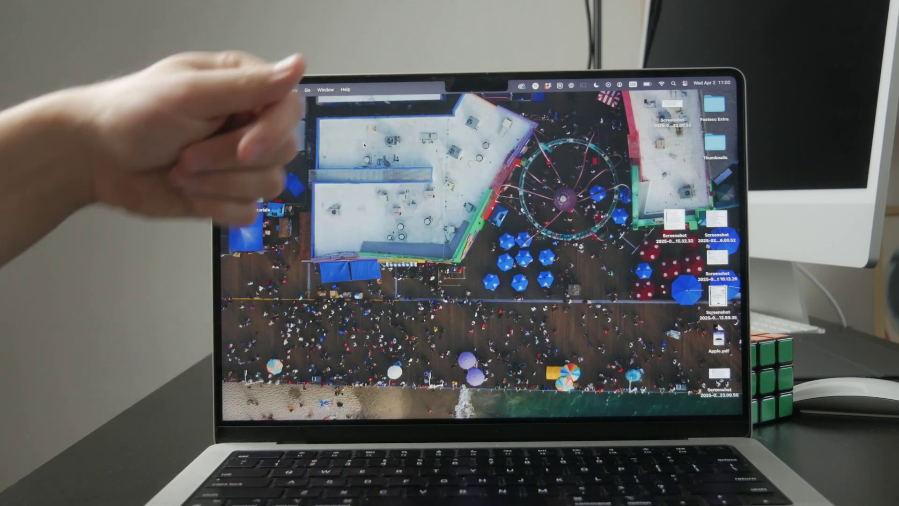